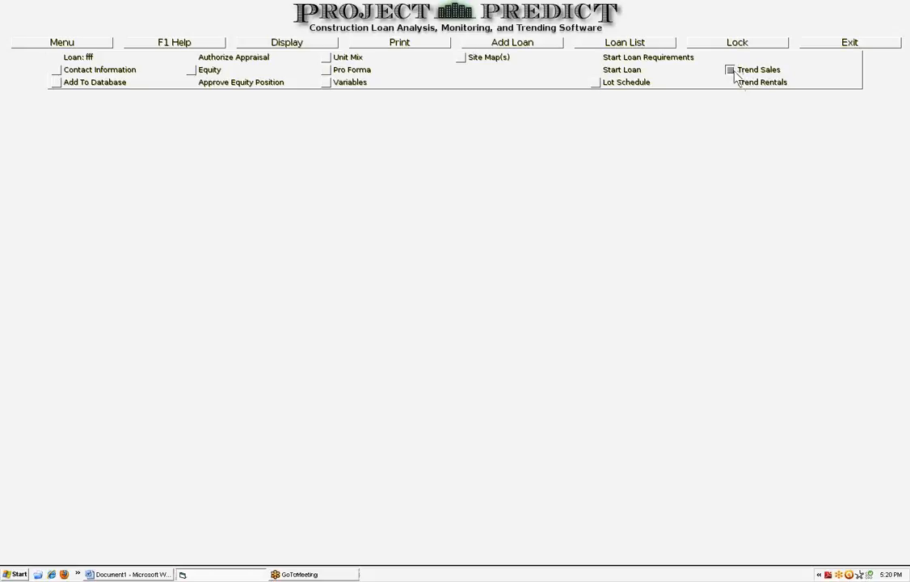
Open the Trend Sales monitoring report and scroll to its bottom
{"action": "left_click", "coordinate": [735, 73]}
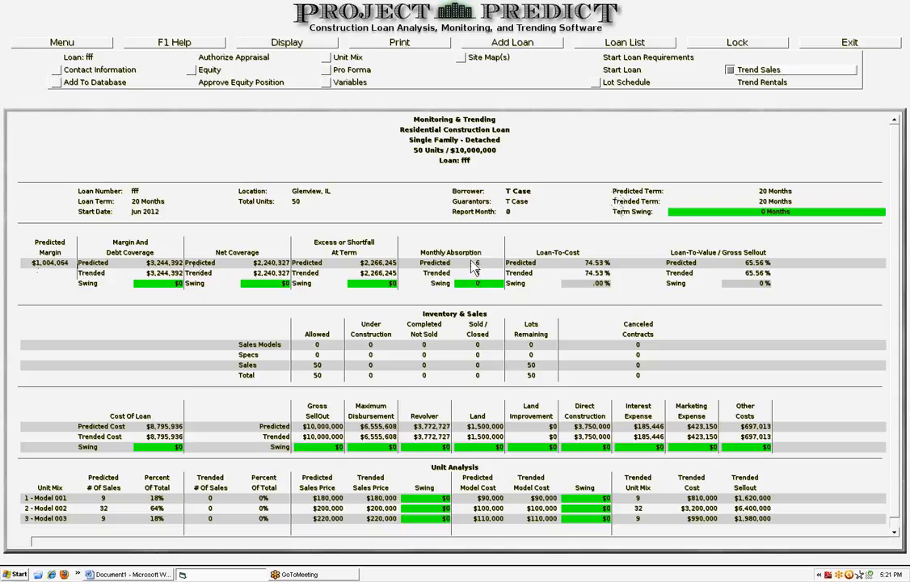
{"action": "left_click", "coordinate": [896, 534]}
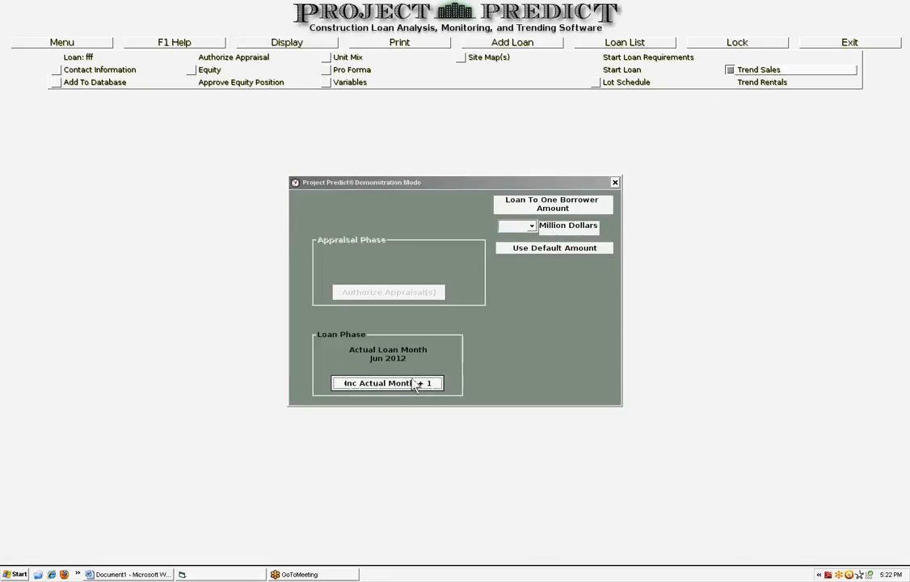
Advance the actual loan month by one in the demonstration mode dialog and close it
{"action": "left_click", "coordinate": [388, 383]}
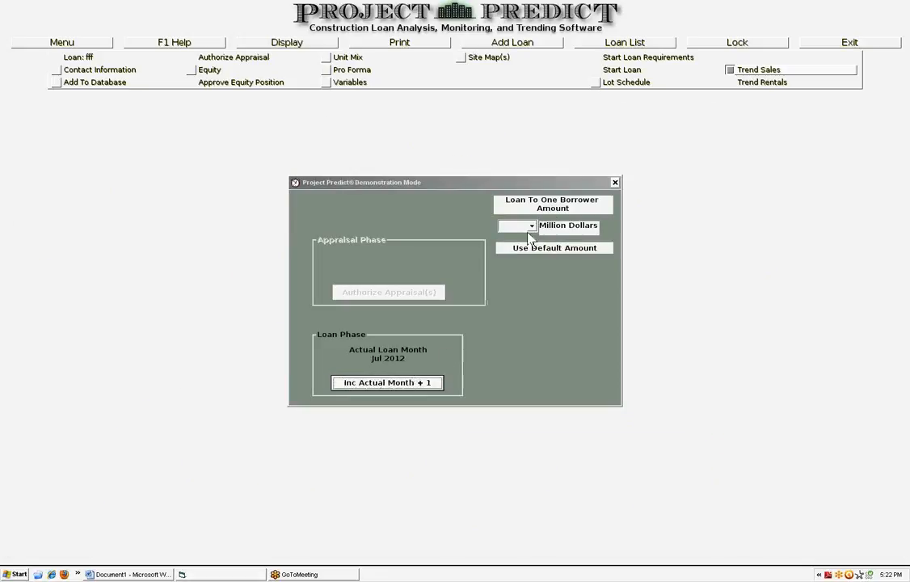
{"action": "left_click", "coordinate": [615, 182]}
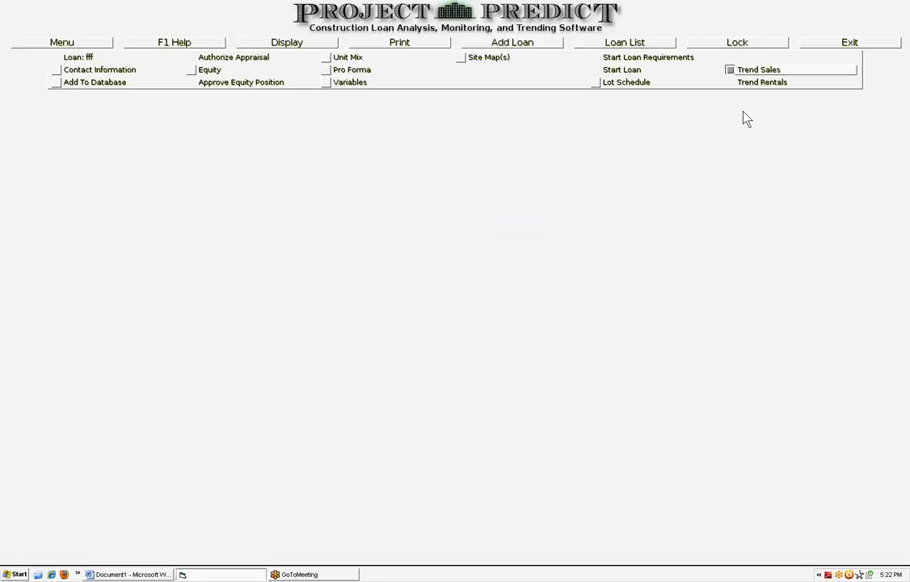
Reopen the Trend Sales report and advance the actual loan month by one more
{"action": "left_click", "coordinate": [730, 70]}
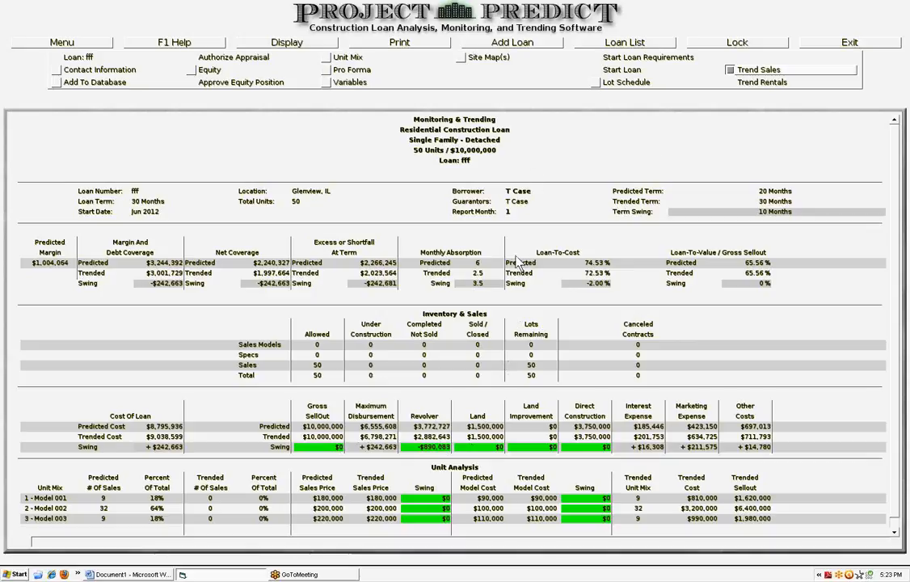
{"action": "key", "text": "F12"}
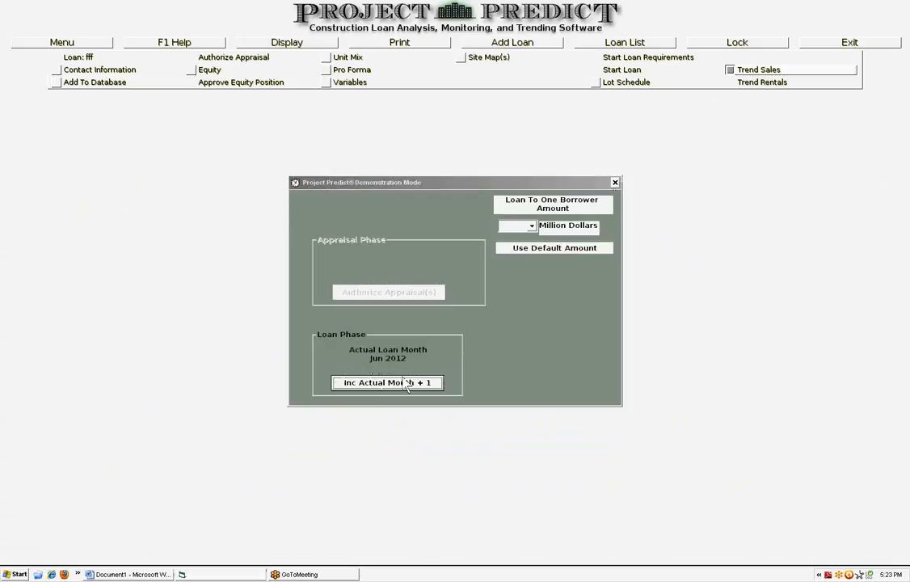
{"action": "left_click", "coordinate": [404, 380]}
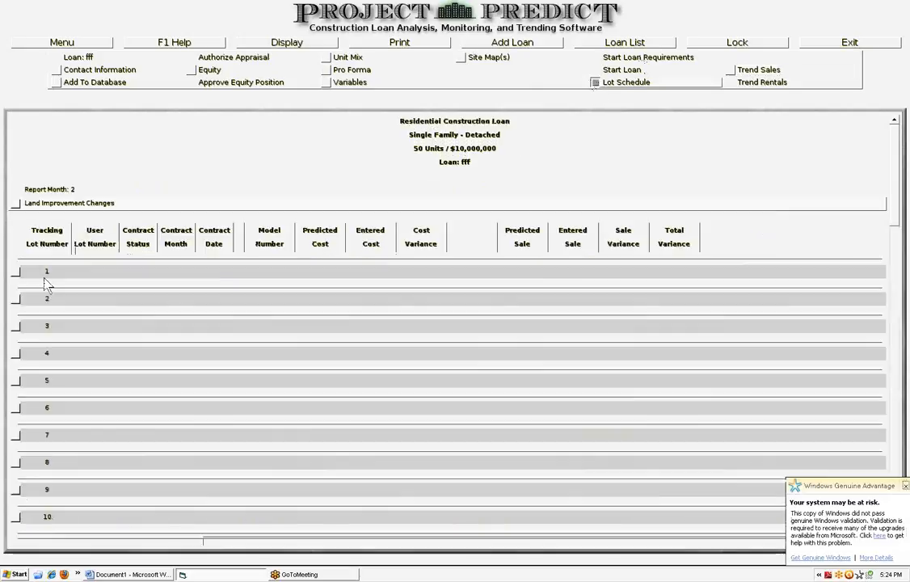
Start a sale contract on tracking lot 1 with user lot number 1, initial contract, month Jul 2012 - Contract Month 1
{"action": "left_click", "coordinate": [15, 271]}
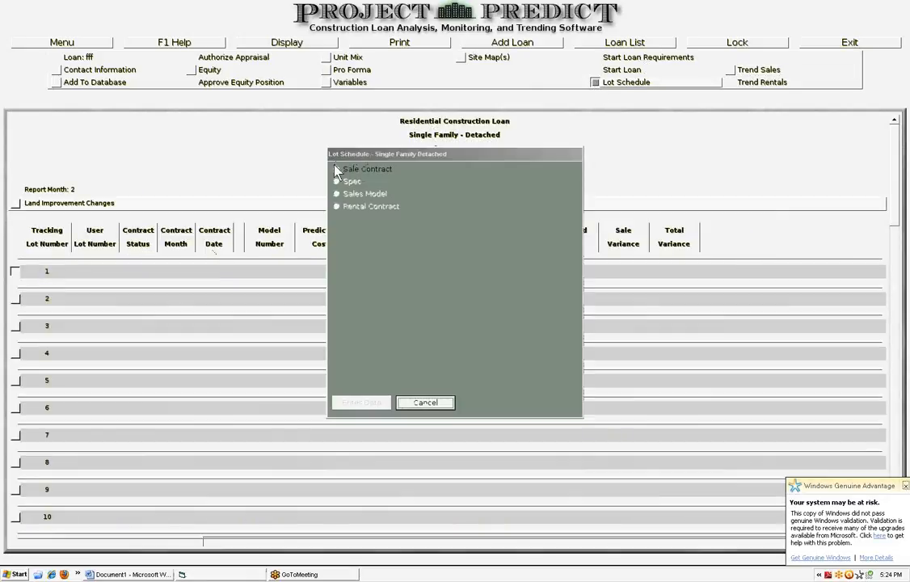
{"action": "left_click", "coordinate": [366, 168]}
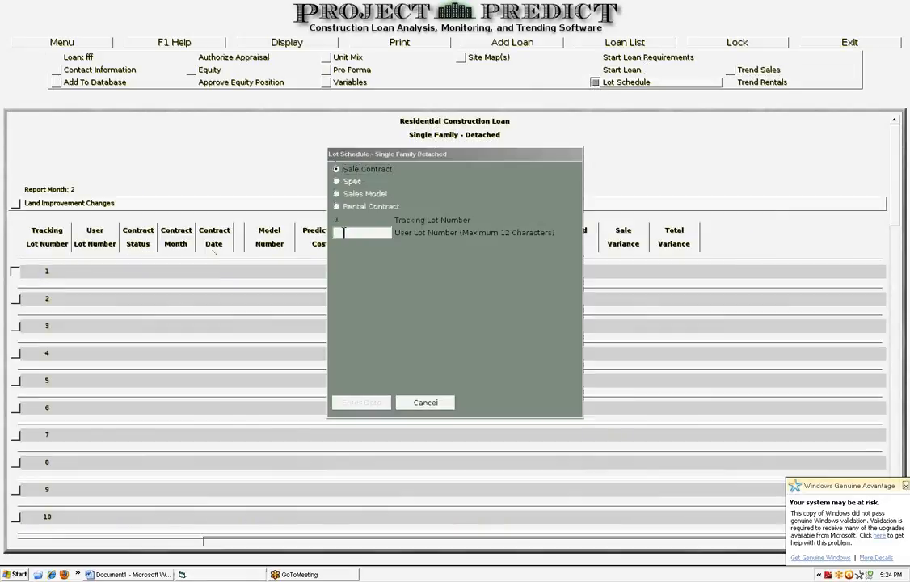
{"action": "type", "text": "1"}
{"action": "left_click", "coordinate": [355, 247]}
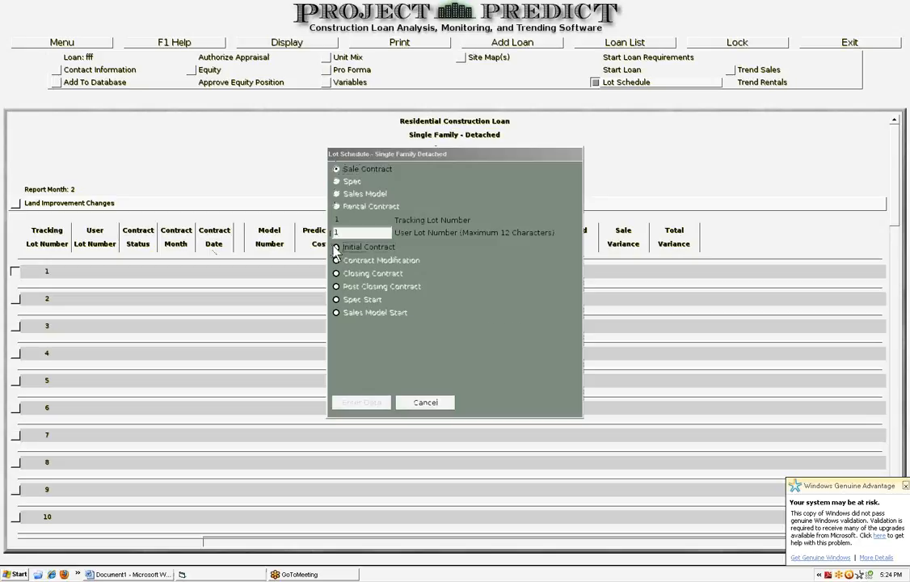
{"action": "left_click", "coordinate": [469, 326]}
{"action": "left_click", "coordinate": [408, 339]}
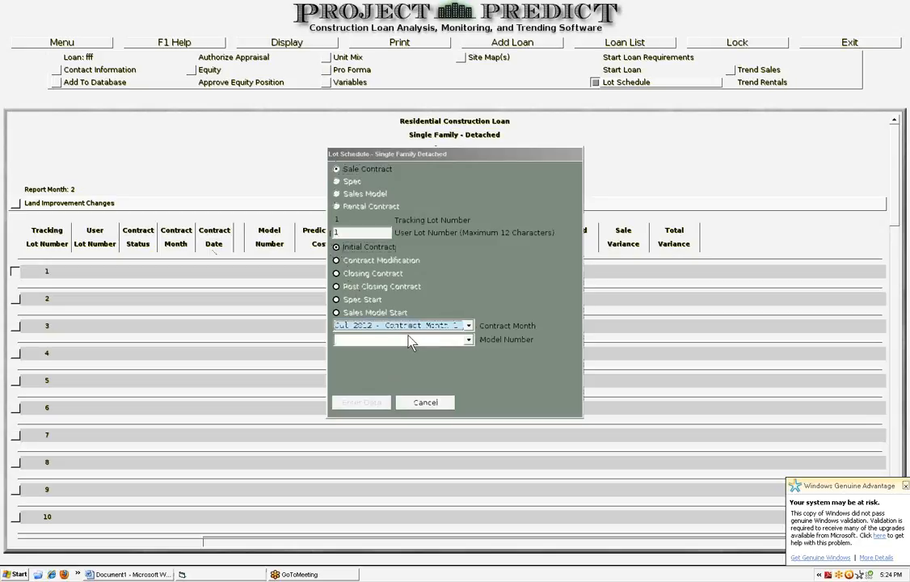
Choose 1 - Model 001, set sale amount 190000 and cost amount 90000, and enter the lot data
{"action": "left_click", "coordinate": [469, 341]}
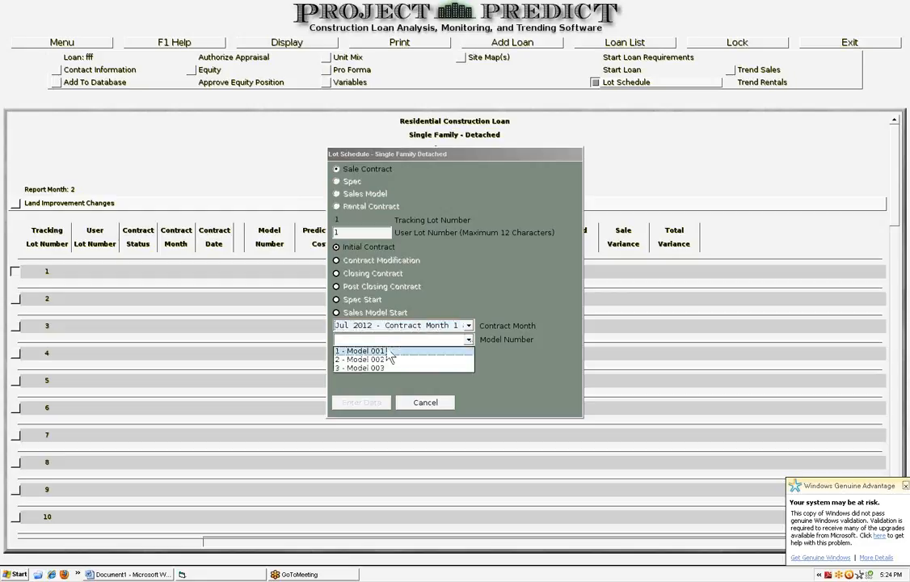
{"action": "left_click", "coordinate": [390, 349]}
{"action": "left_click", "coordinate": [379, 368]}
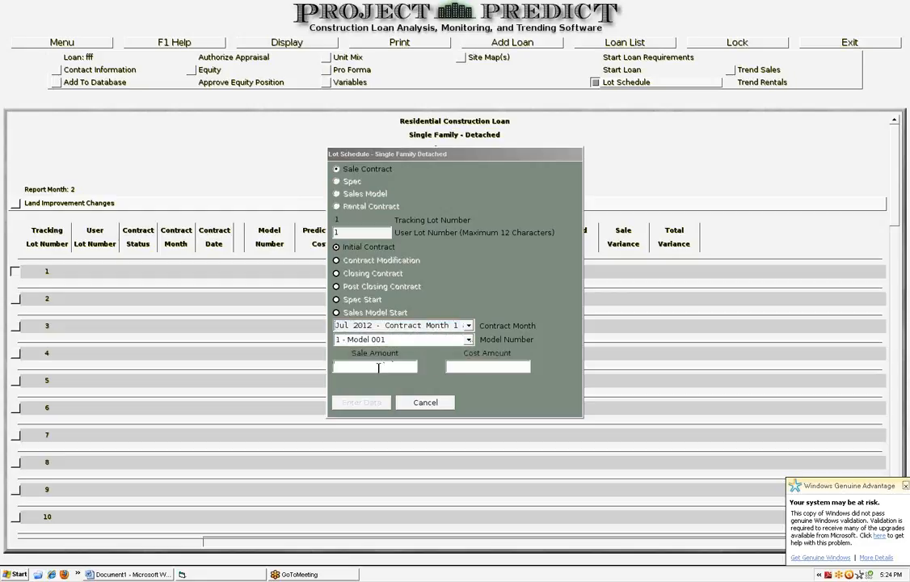
{"action": "type", "text": "190000"}
{"action": "left_click", "coordinate": [452, 367]}
{"action": "type", "text": "90000"}
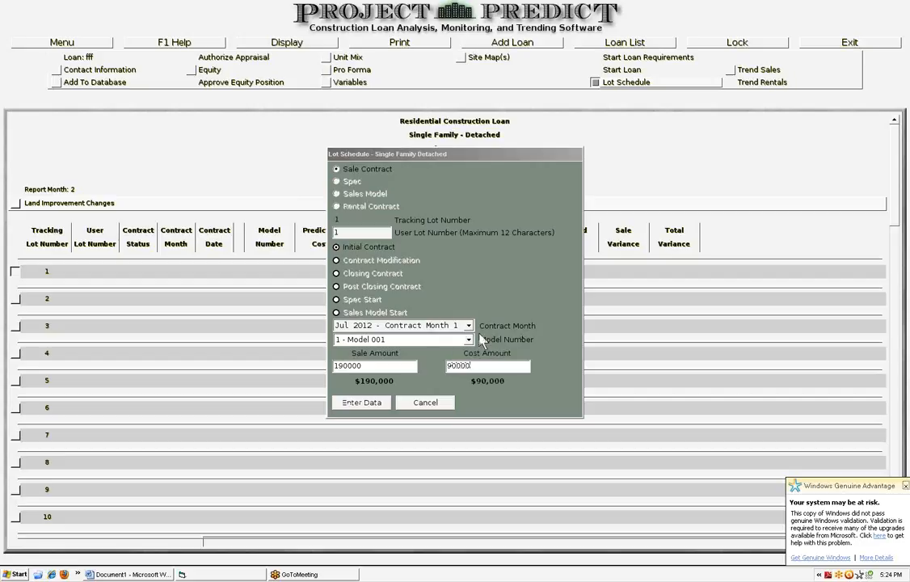
{"action": "left_click", "coordinate": [344, 397]}
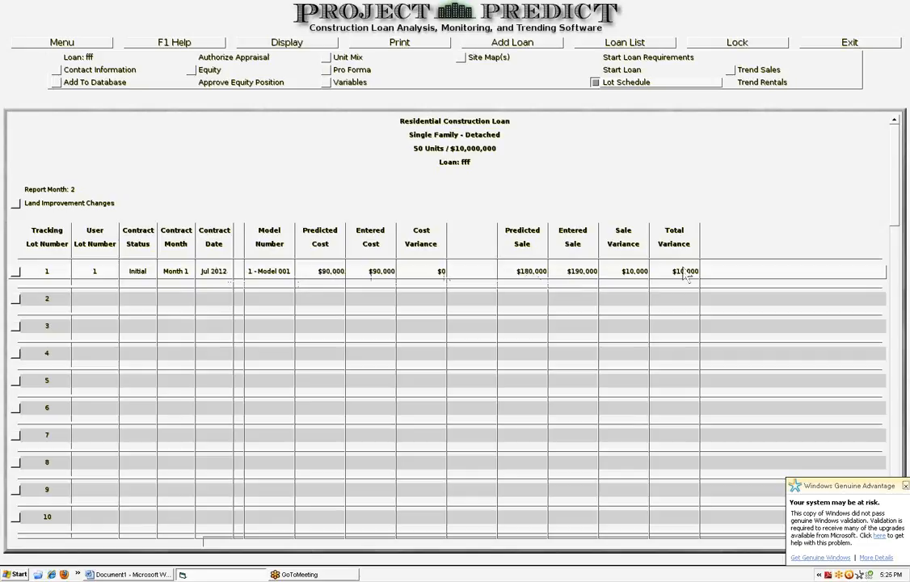
Review the updated Trend Sales report and return to the Lot Schedule
{"action": "left_click", "coordinate": [731, 70]}
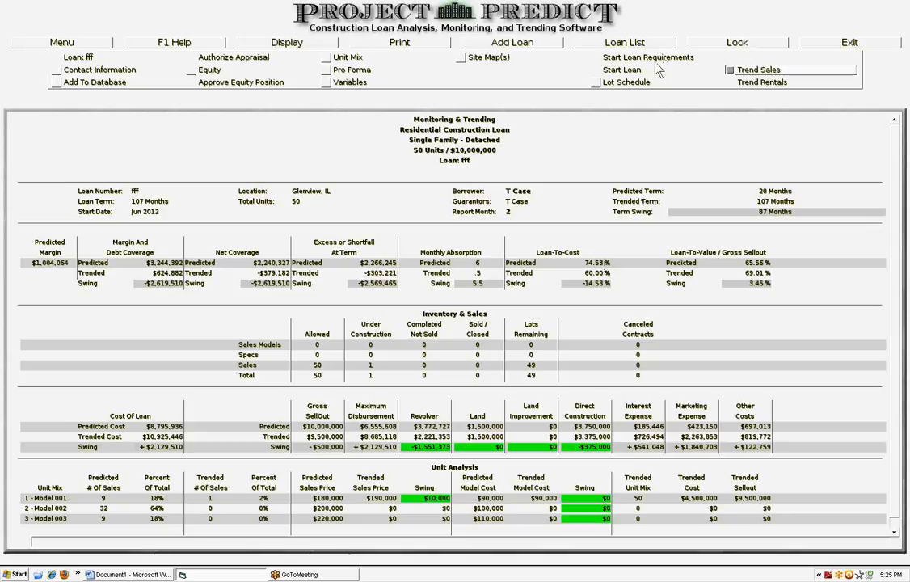
{"action": "left_click", "coordinate": [599, 83]}
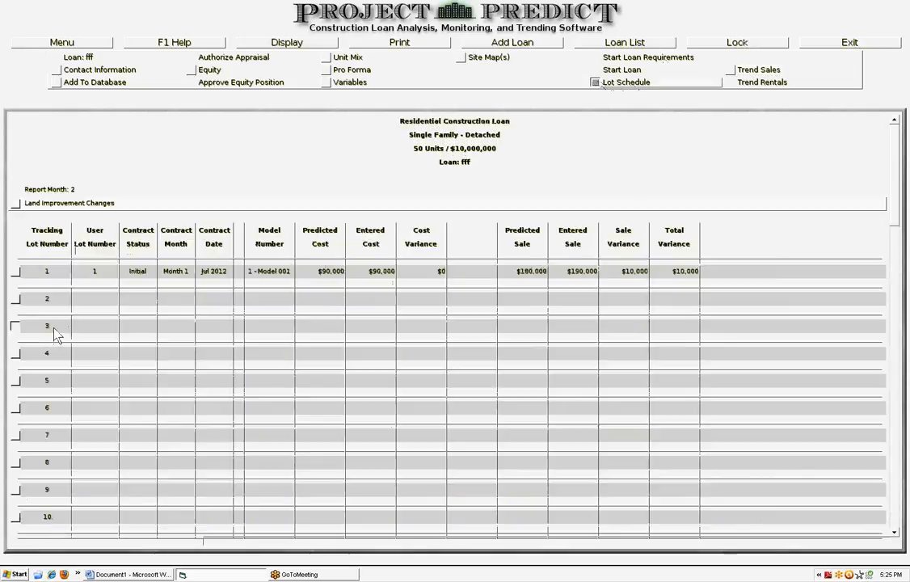
Start a sale contract on tracking lot 3 with user lot number 3, initial contract, month Aug 2012 - Contract Month 2
{"action": "left_click", "coordinate": [54, 329]}
{"action": "left_click", "coordinate": [337, 170]}
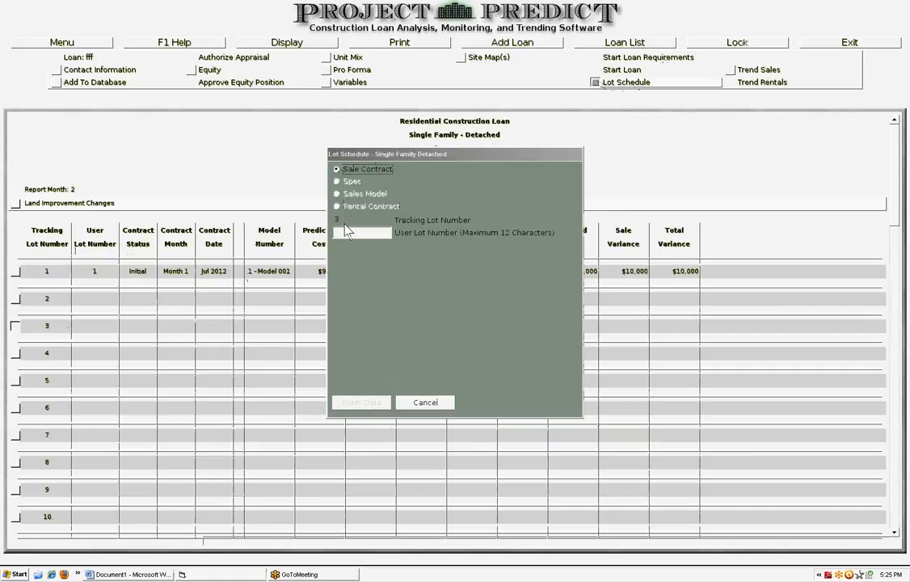
{"action": "type", "text": "3"}
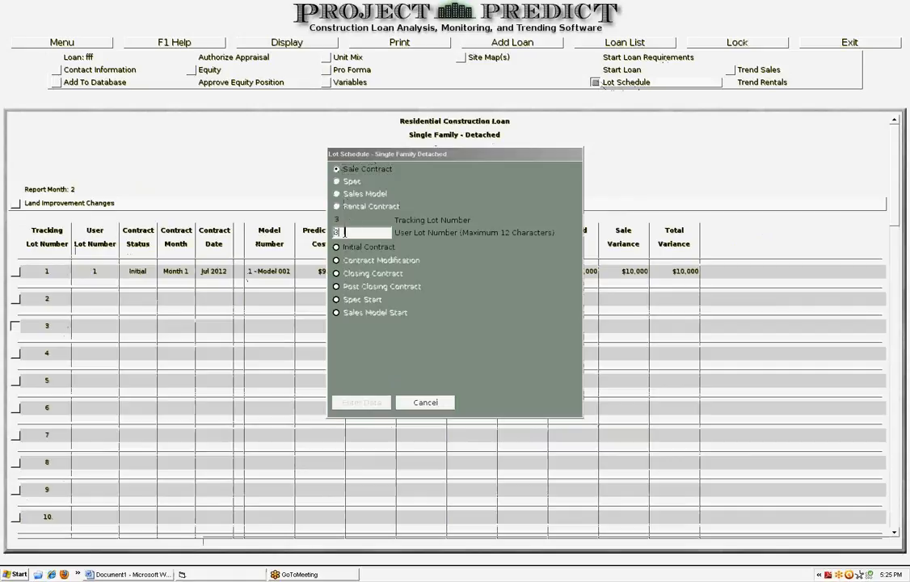
{"action": "left_click", "coordinate": [337, 248]}
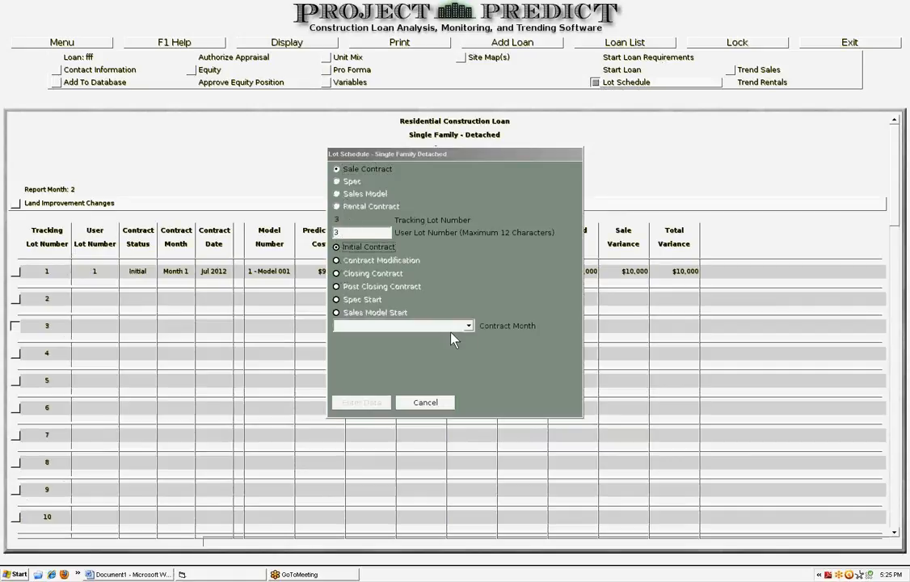
{"action": "left_click", "coordinate": [470, 327]}
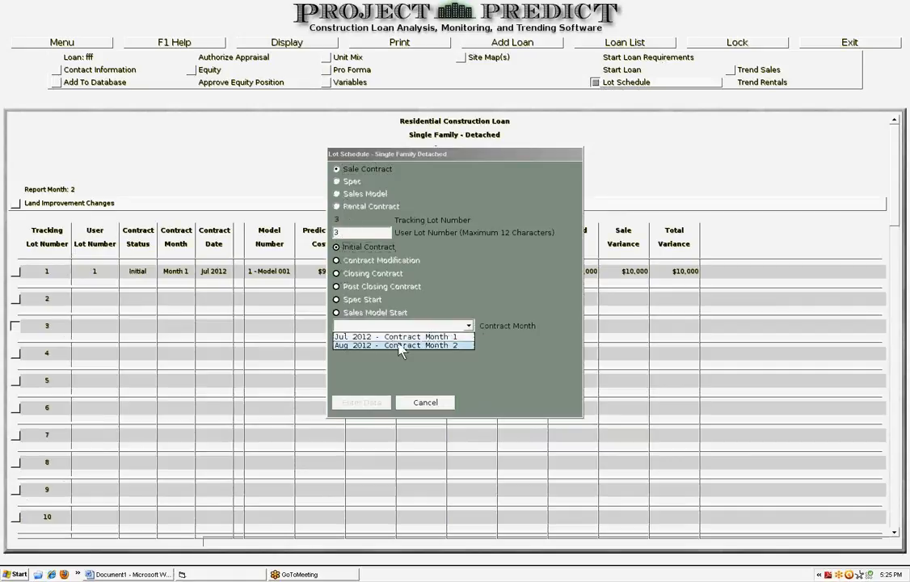
{"action": "left_click", "coordinate": [417, 344]}
Choose 3 - Model 003, set sale amount 220000 and cost amount 120000, and enter the lot data
{"action": "left_click", "coordinate": [469, 341]}
{"action": "left_click", "coordinate": [382, 369]}
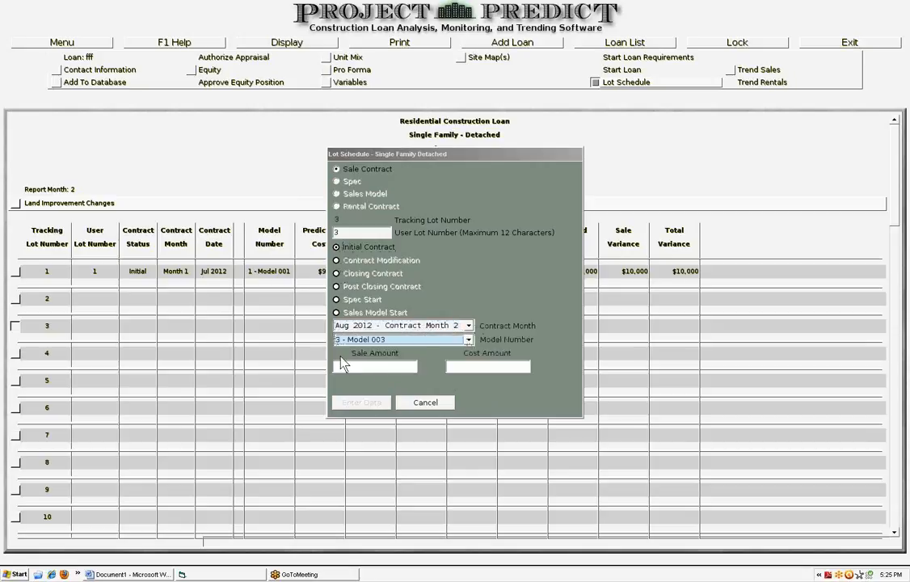
{"action": "left_click", "coordinate": [362, 368]}
{"action": "type", "text": "2"}
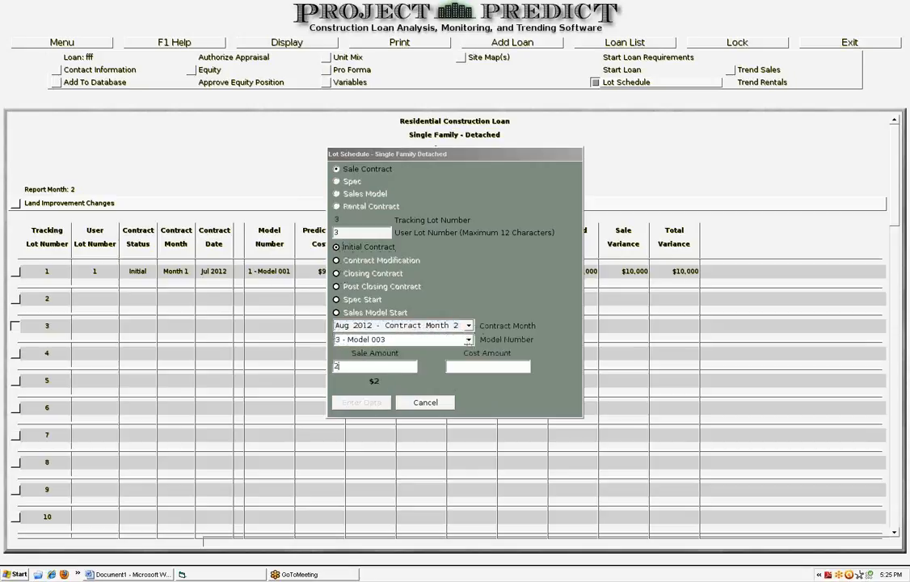
{"action": "type", "text": "20000120"}
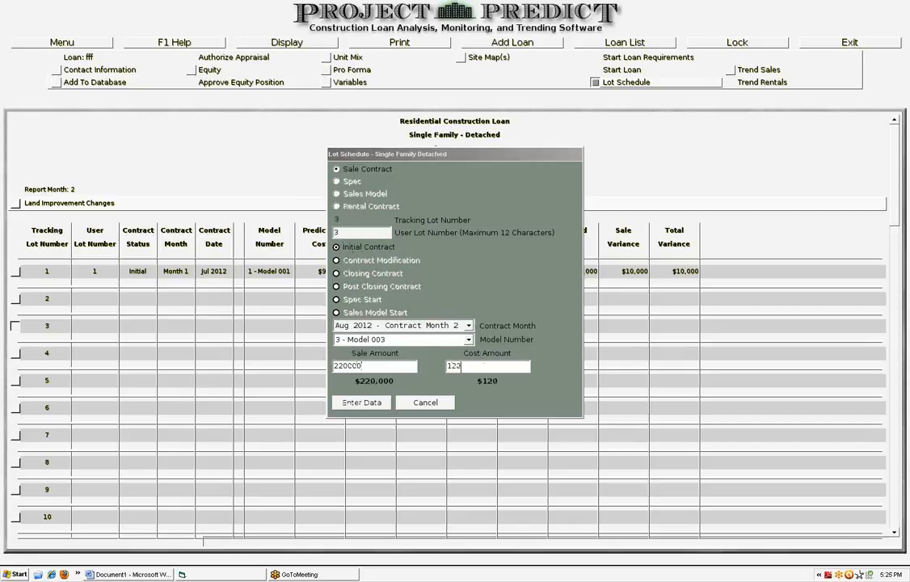
{"action": "type", "text": "000"}
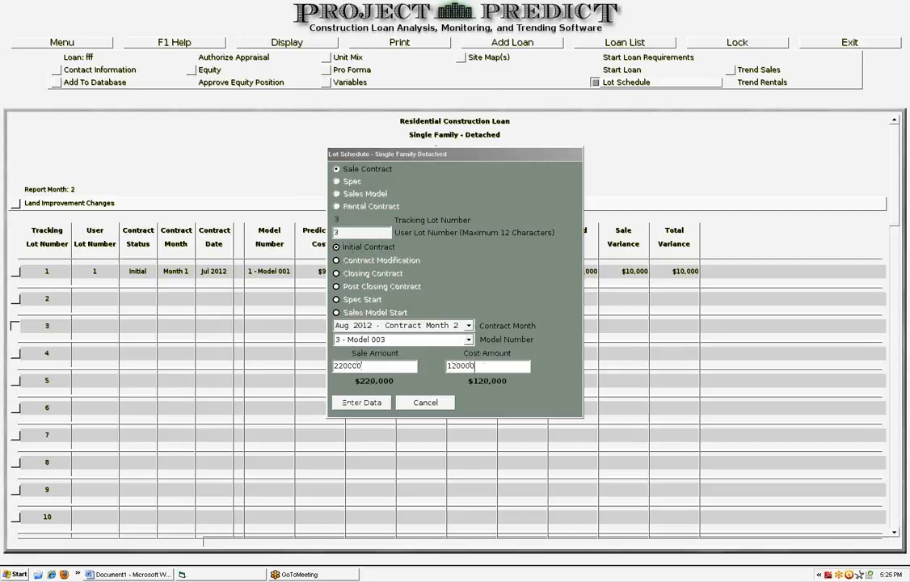
{"action": "left_click", "coordinate": [377, 403]}
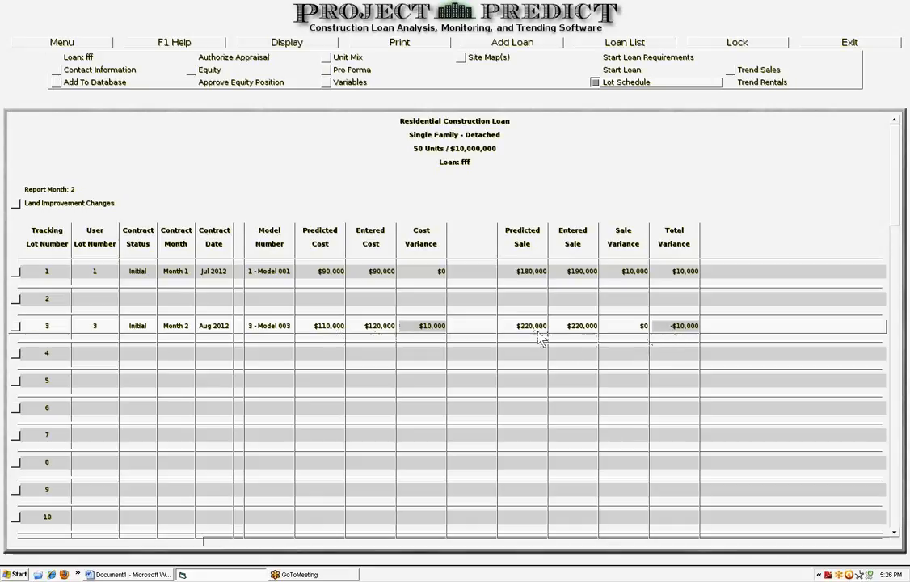
Review the Trend Sales report down to the unit analysis totals, then return to the Lot Schedule
{"action": "left_click", "coordinate": [732, 71]}
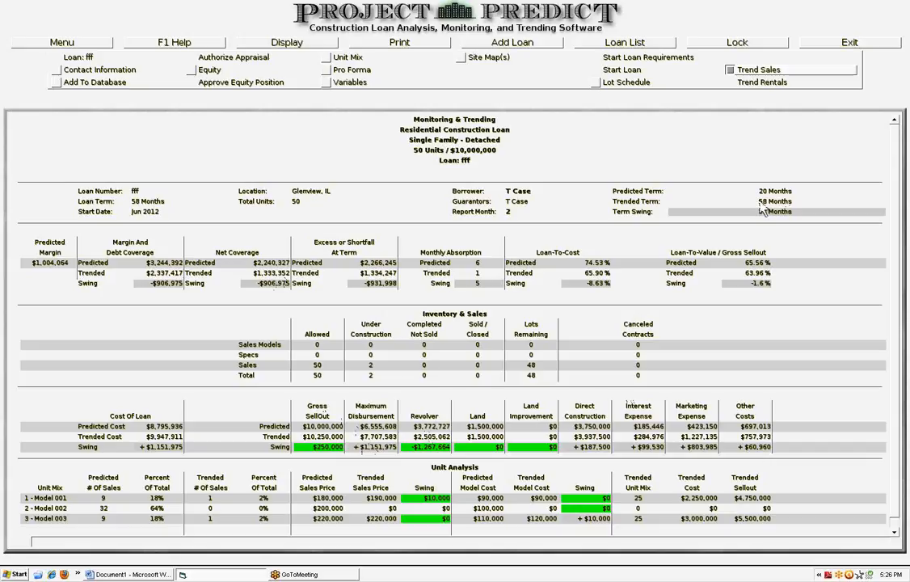
{"action": "left_click", "coordinate": [896, 533]}
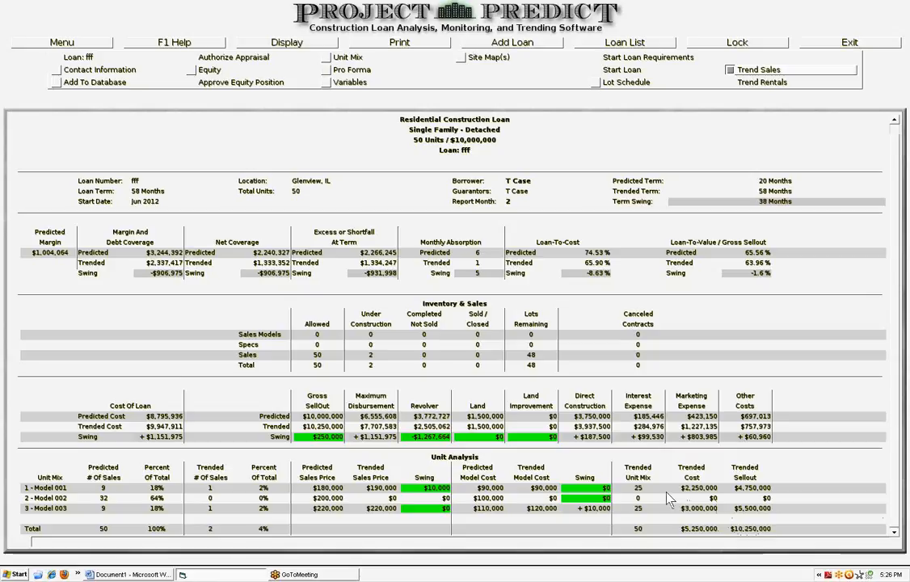
{"action": "left_click", "coordinate": [596, 83]}
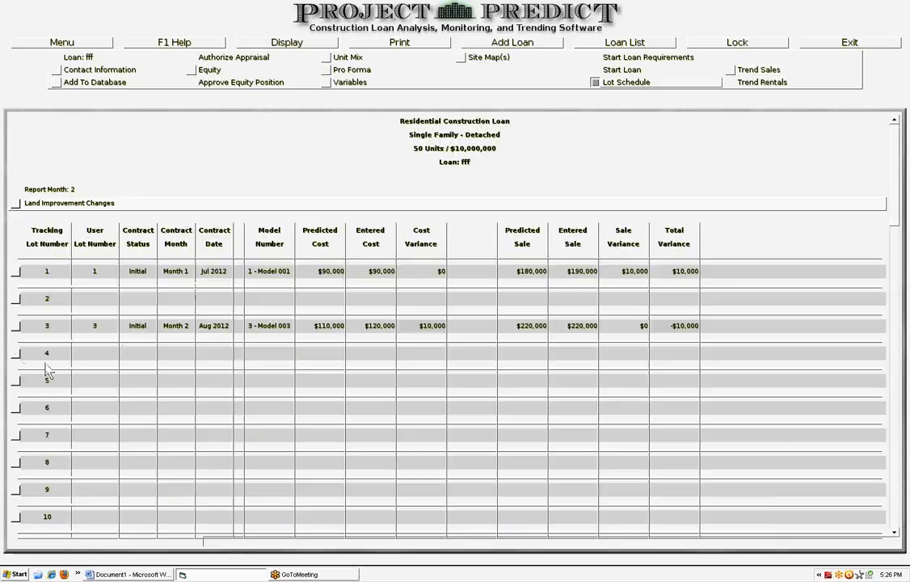
Start a sale contract on tracking lot 4 with user lot number 4, initial contract, month Aug 2012 - Contract Month 2
{"action": "left_click", "coordinate": [45, 355]}
{"action": "left_click", "coordinate": [347, 168]}
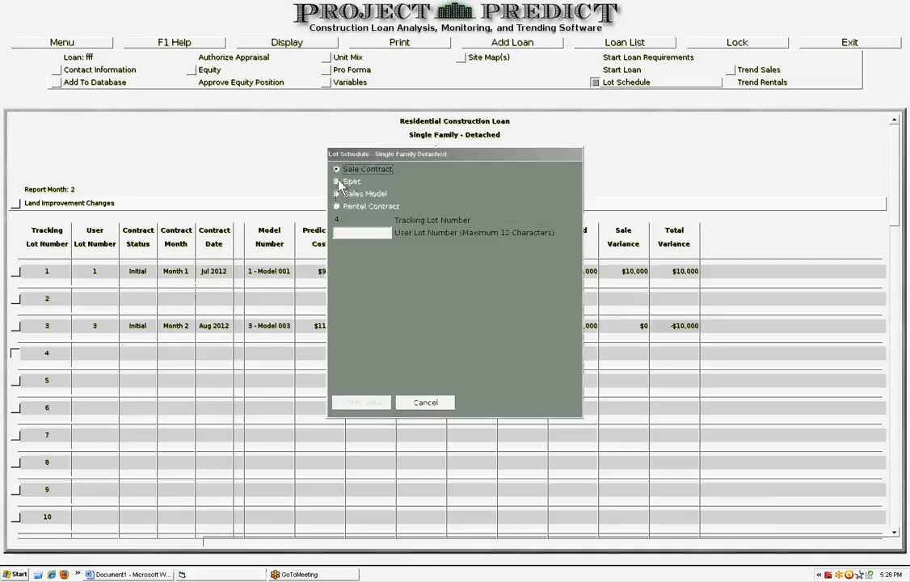
{"action": "left_click", "coordinate": [336, 235]}
{"action": "type", "text": "4"}
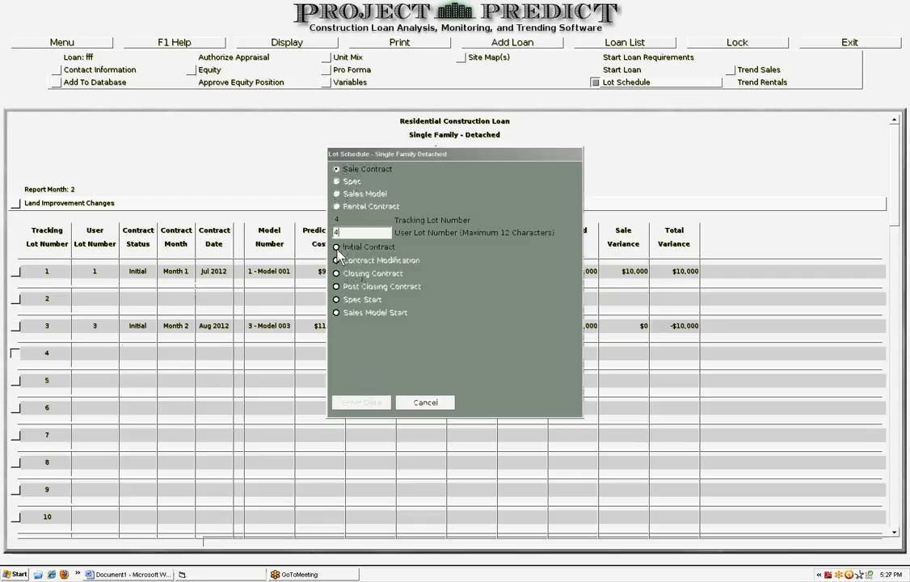
{"action": "left_click", "coordinate": [337, 248]}
{"action": "left_click", "coordinate": [469, 327]}
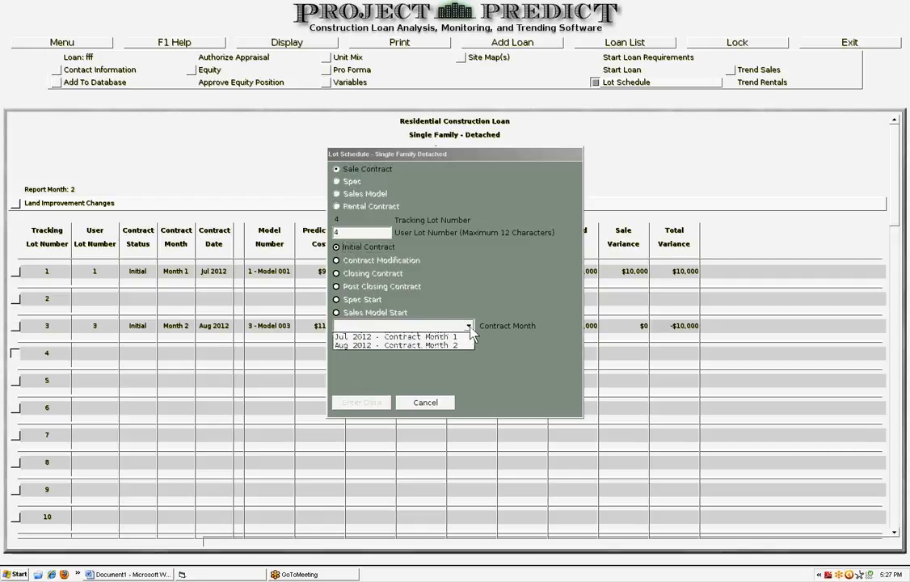
{"action": "left_click", "coordinate": [429, 346]}
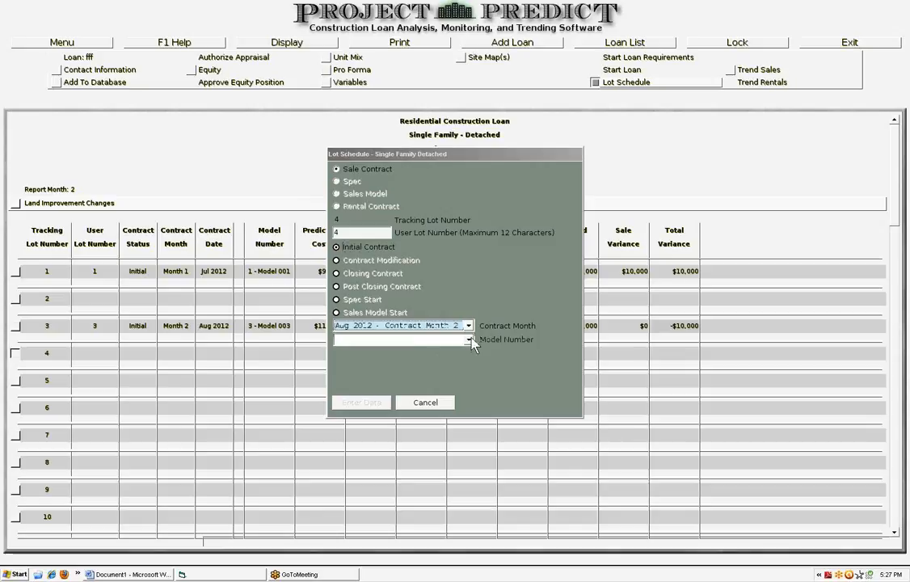
Choose 2 - Model 002, set sale amount 195000 and cost amount 105000, and enter the lot data
{"action": "left_click", "coordinate": [468, 340]}
{"action": "left_click", "coordinate": [375, 361]}
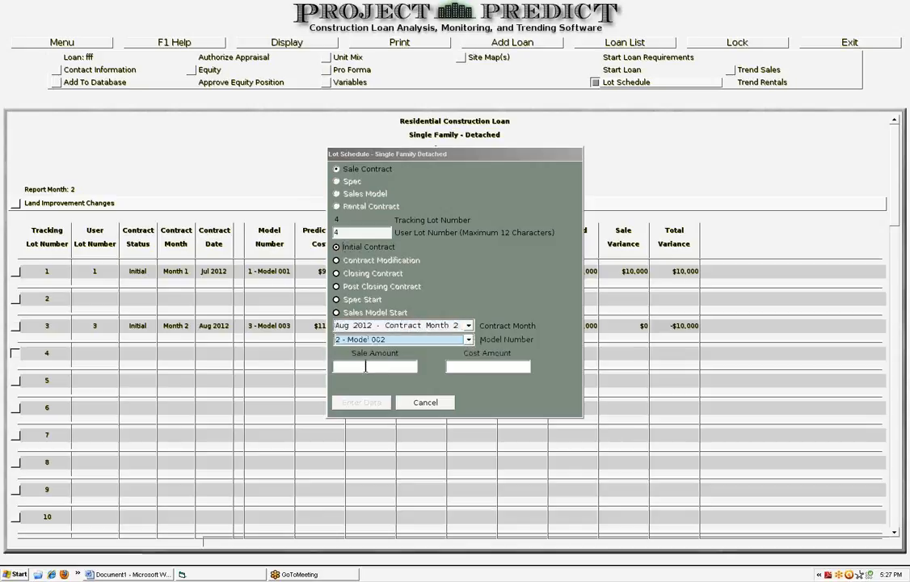
{"action": "left_click", "coordinate": [364, 368]}
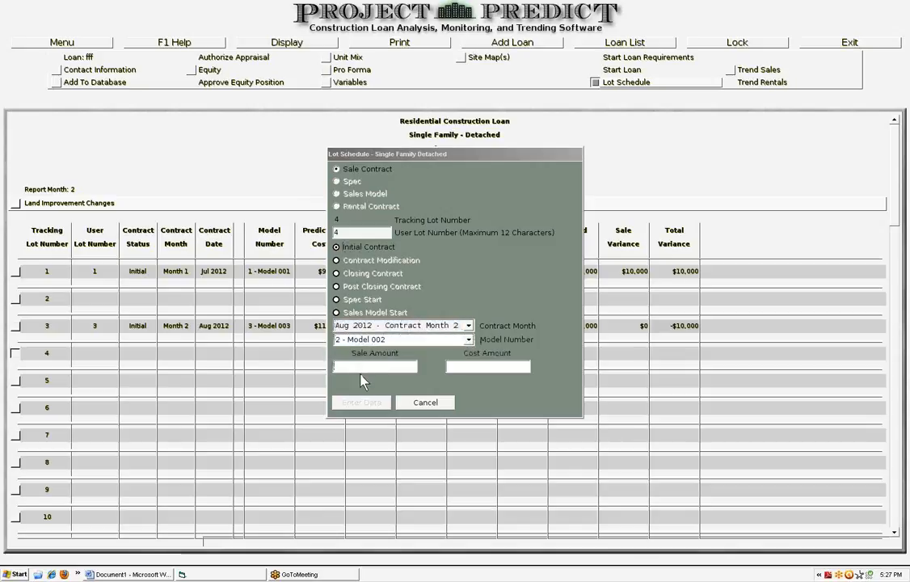
{"action": "type", "text": "195000"}
{"action": "left_click", "coordinate": [451, 367]}
{"action": "type", "text": "105"}
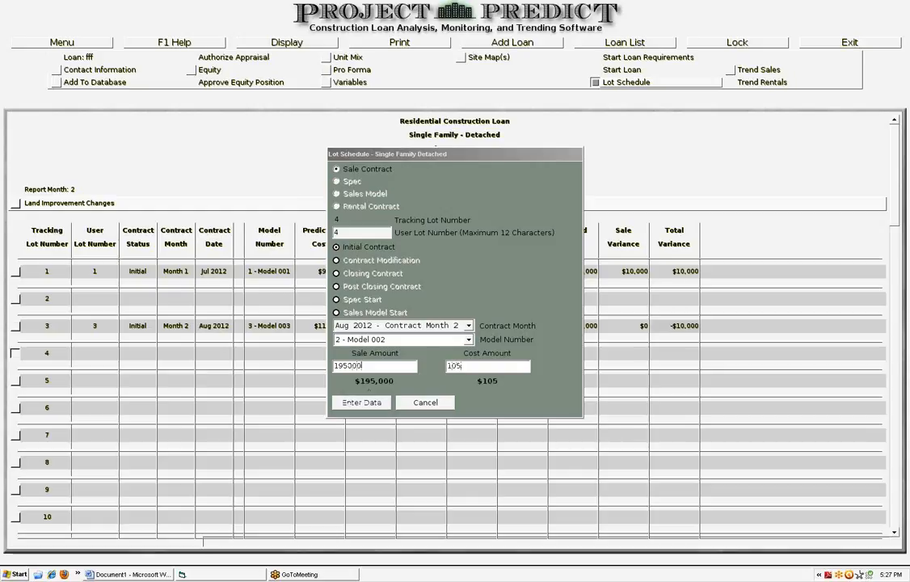
{"action": "type", "text": "000"}
{"action": "left_click", "coordinate": [366, 403]}
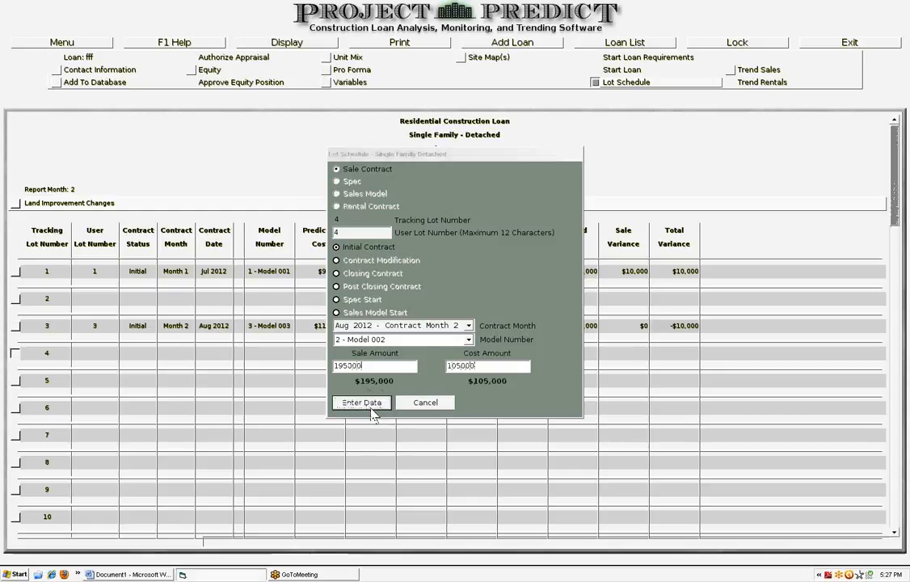
Open the Trend Sales report, then open the Loan Pro Forma
{"action": "left_click", "coordinate": [732, 71]}
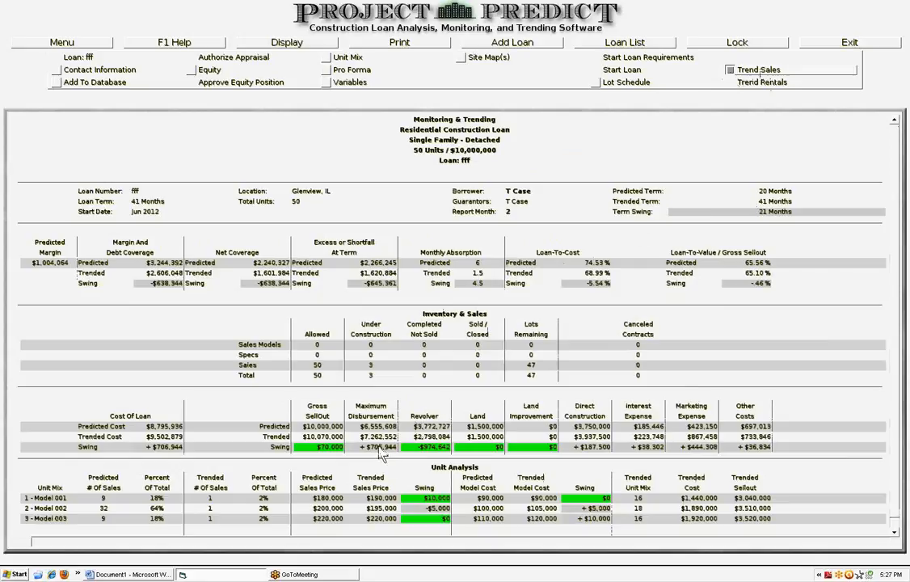
{"action": "left_click", "coordinate": [332, 69]}
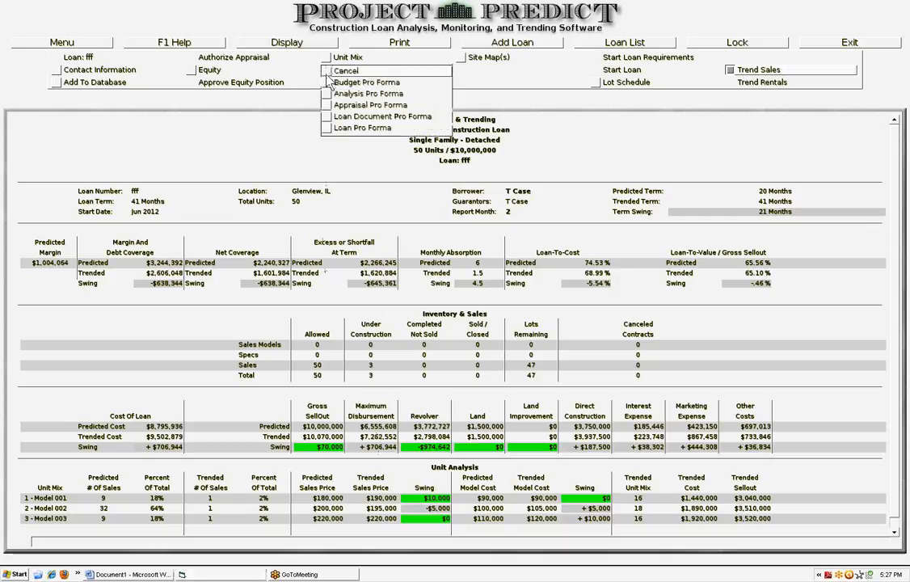
{"action": "left_click", "coordinate": [327, 136]}
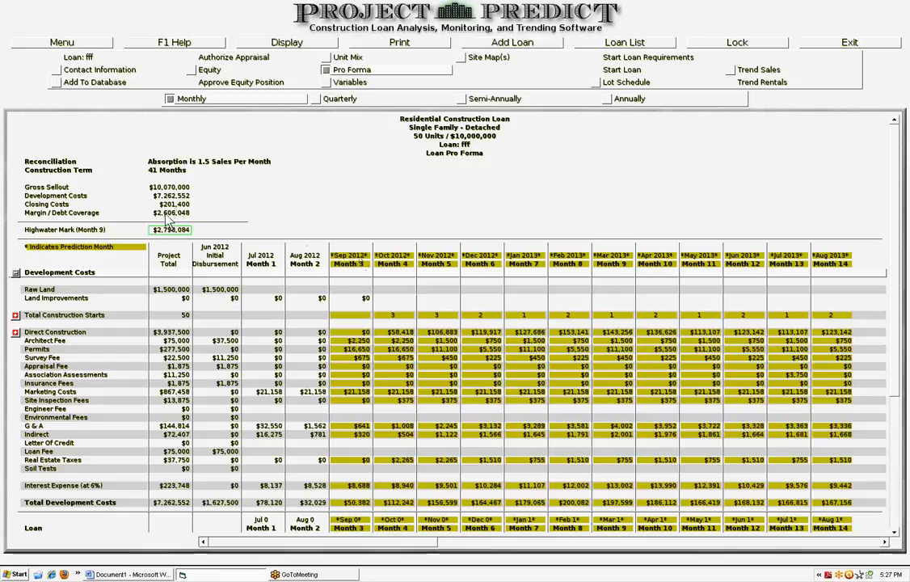
Advance the demonstration's actual loan month by one and close the demonstration mode dialog
{"action": "left_click", "coordinate": [731, 71]}
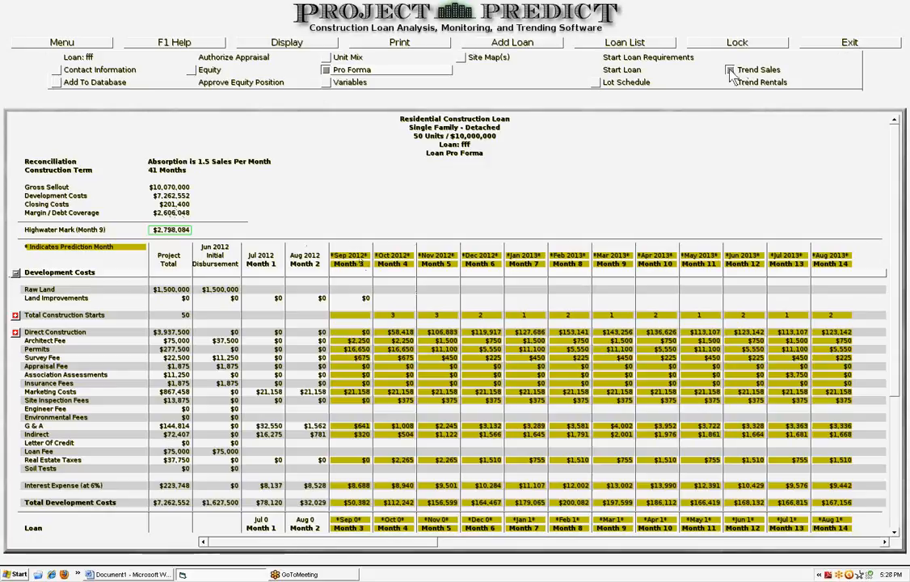
{"action": "left_click", "coordinate": [731, 72]}
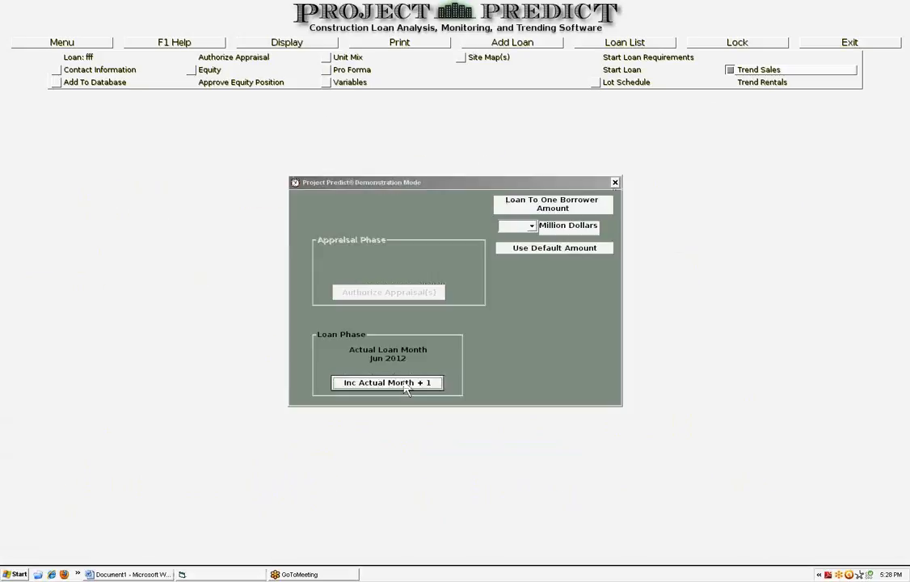
{"action": "left_click", "coordinate": [396, 383]}
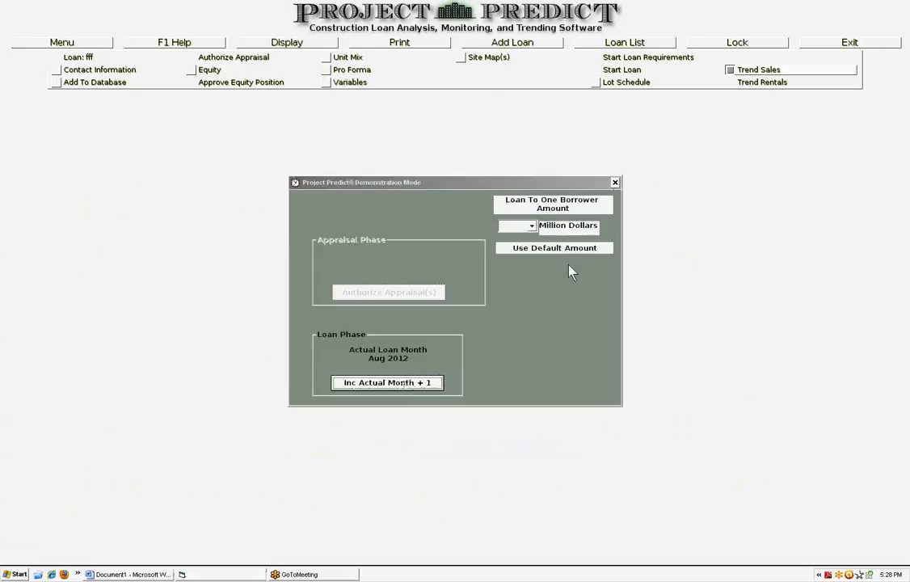
{"action": "left_click", "coordinate": [614, 182]}
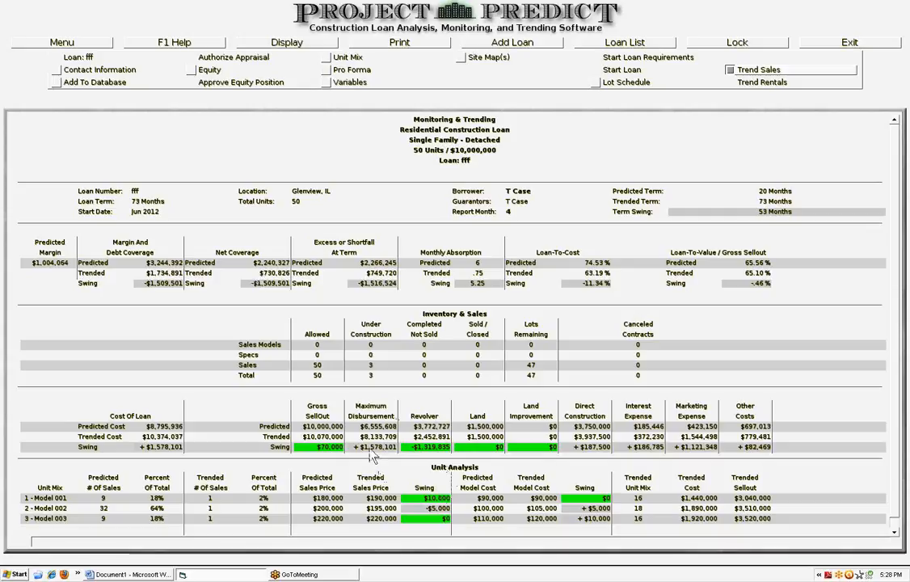
Review the Trend Sales unit analysis totals, then the Loan Pro Forma in annual view down to the closings
{"action": "left_click", "coordinate": [894, 533]}
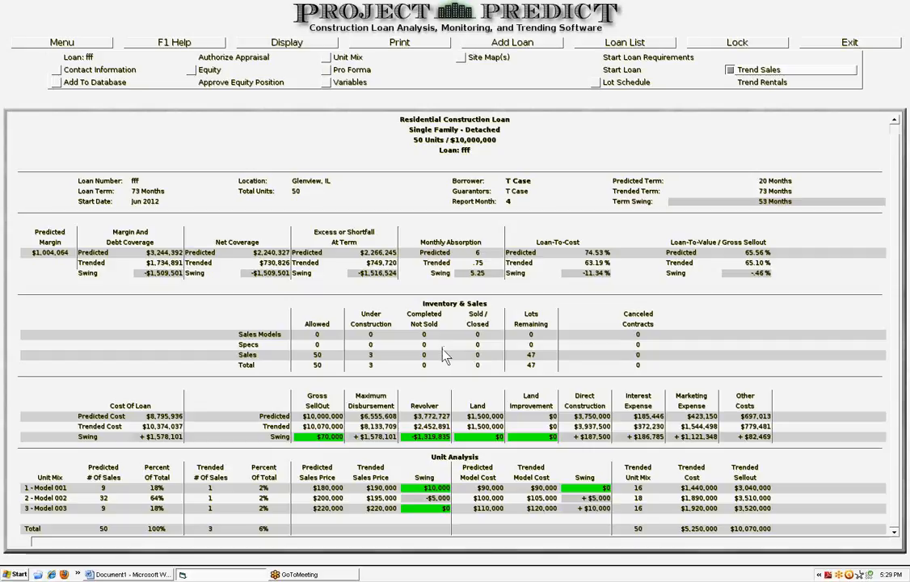
{"action": "left_click", "coordinate": [327, 72]}
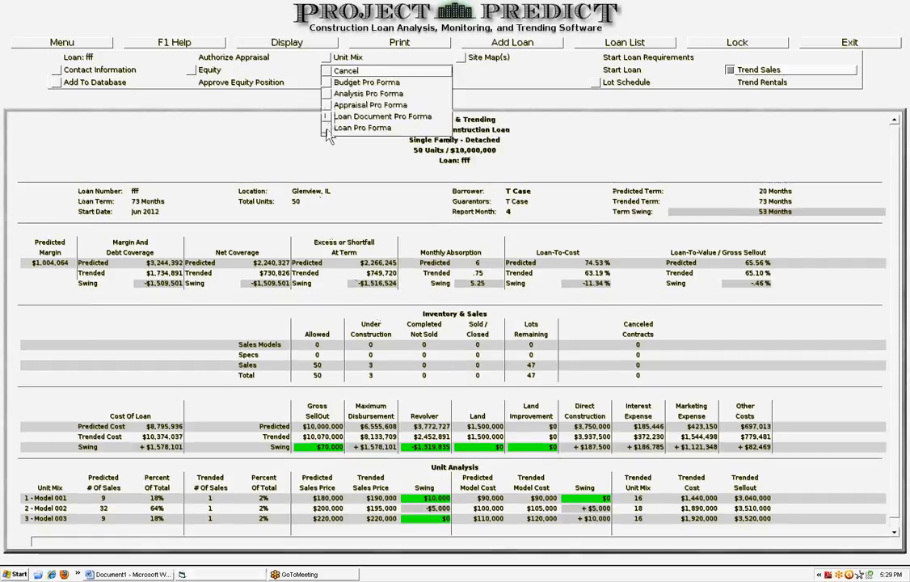
{"action": "left_click", "coordinate": [328, 128]}
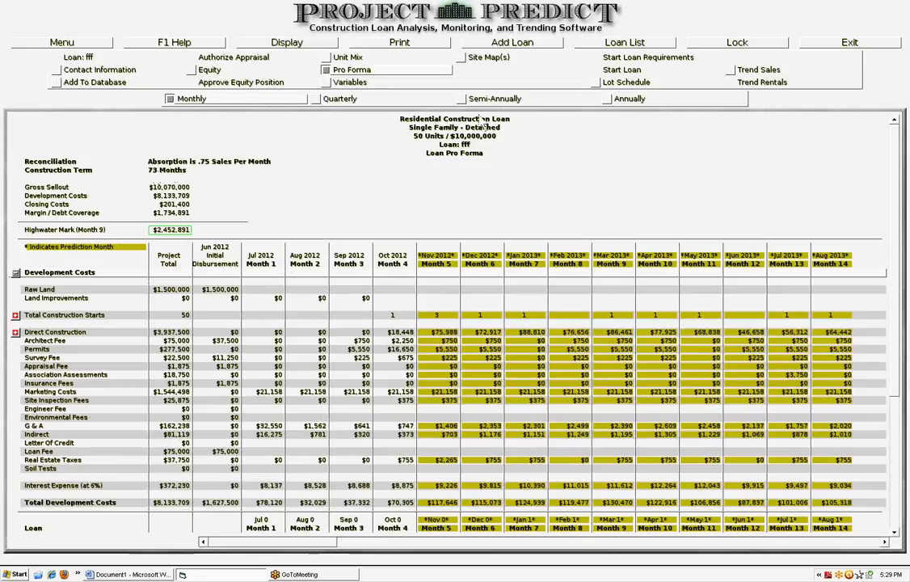
{"action": "left_click", "coordinate": [608, 101]}
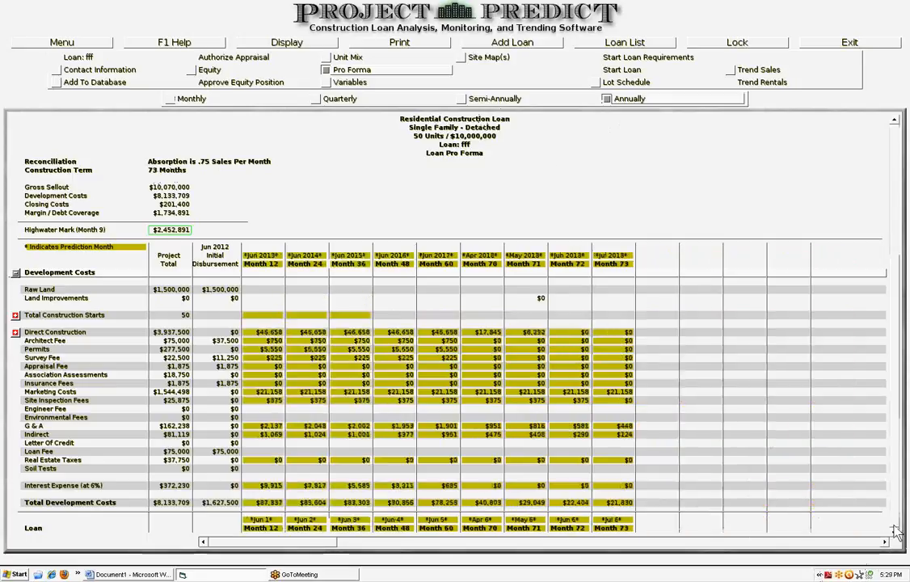
{"action": "scroll", "coordinate": [896, 531], "scroll_direction": "down", "scroll_amount": 5}
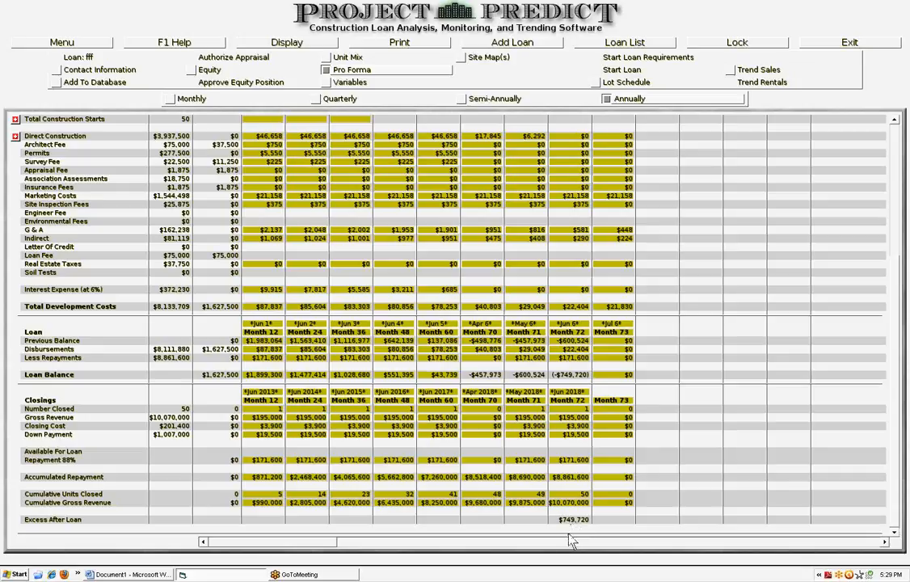
Switch between the Trend Sales report and the Lot Schedule to compare them
{"action": "left_click", "coordinate": [729, 70]}
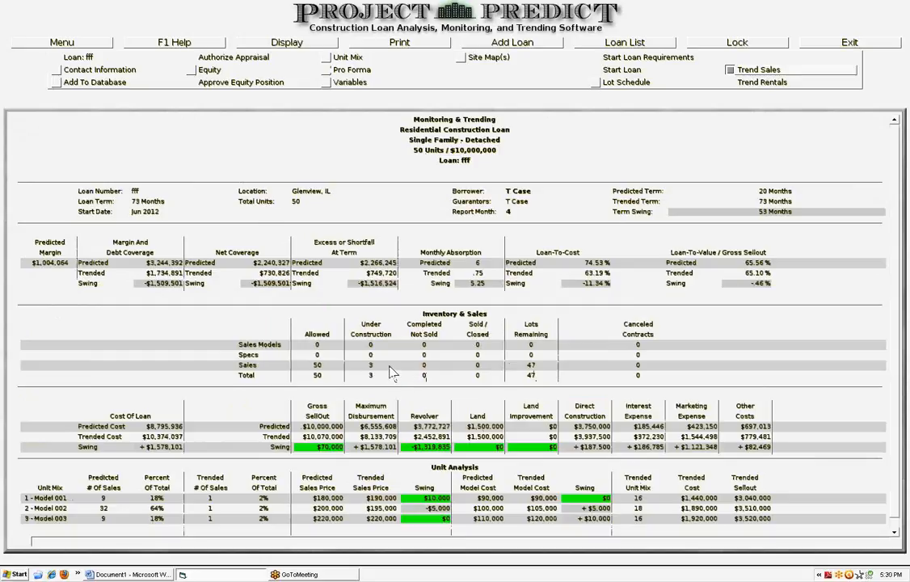
{"action": "left_click", "coordinate": [597, 83]}
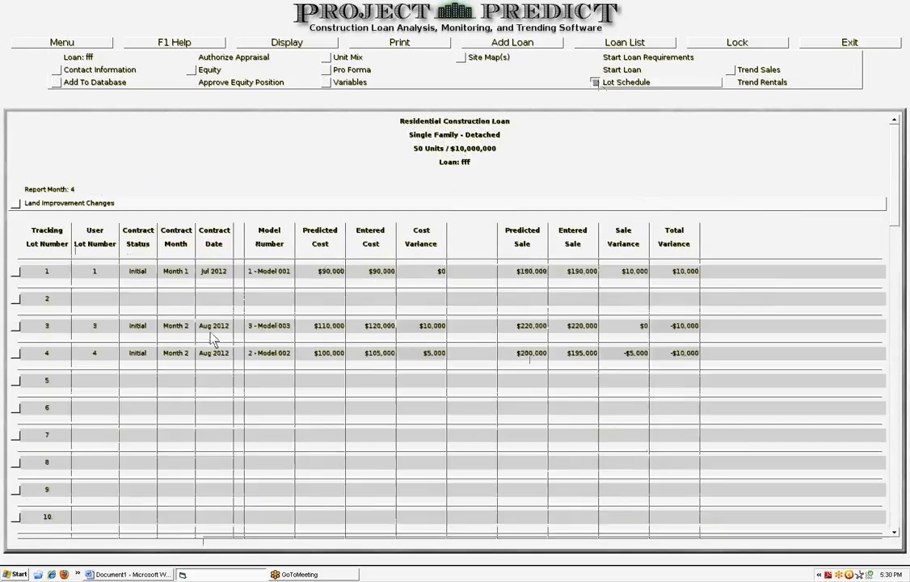
{"action": "left_click", "coordinate": [730, 71]}
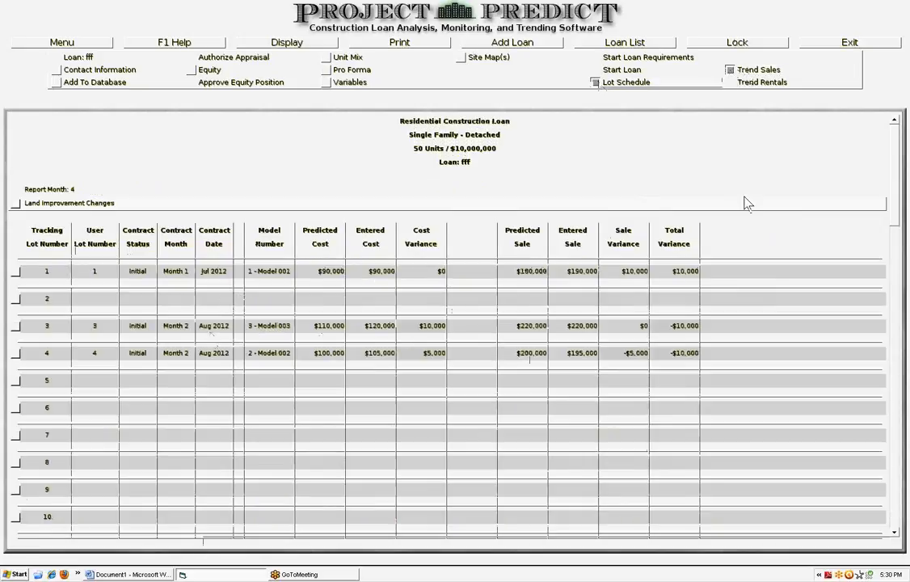